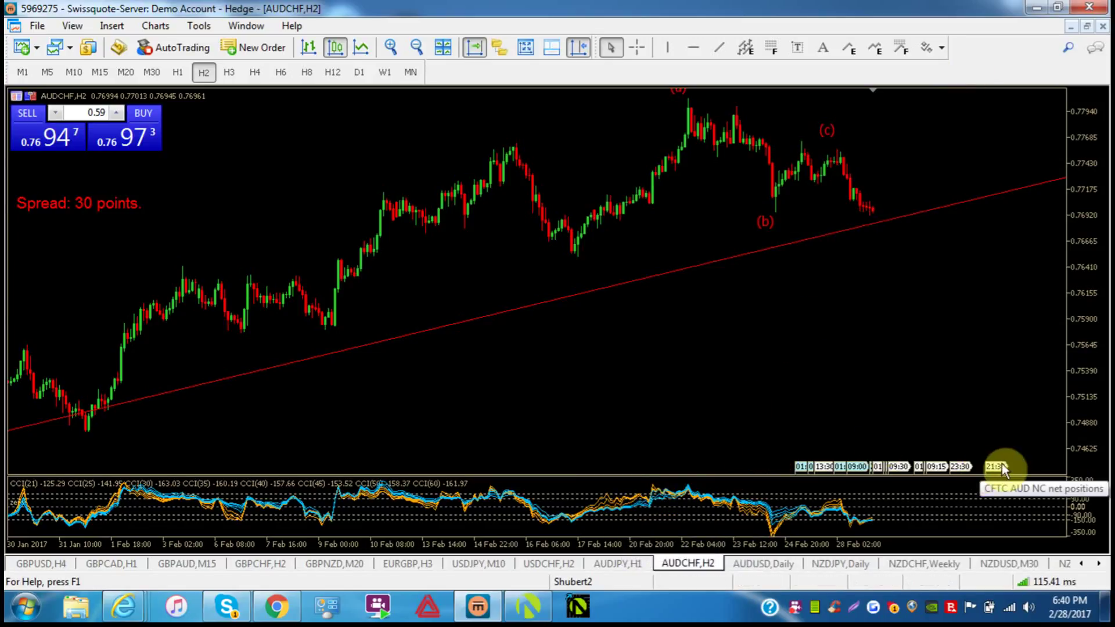
- After reviewing the AUDCHF H2 trendline and wave labels, switch to the AUDUSD Daily chart
{"action": "left_click", "coordinate": [746, 565]}
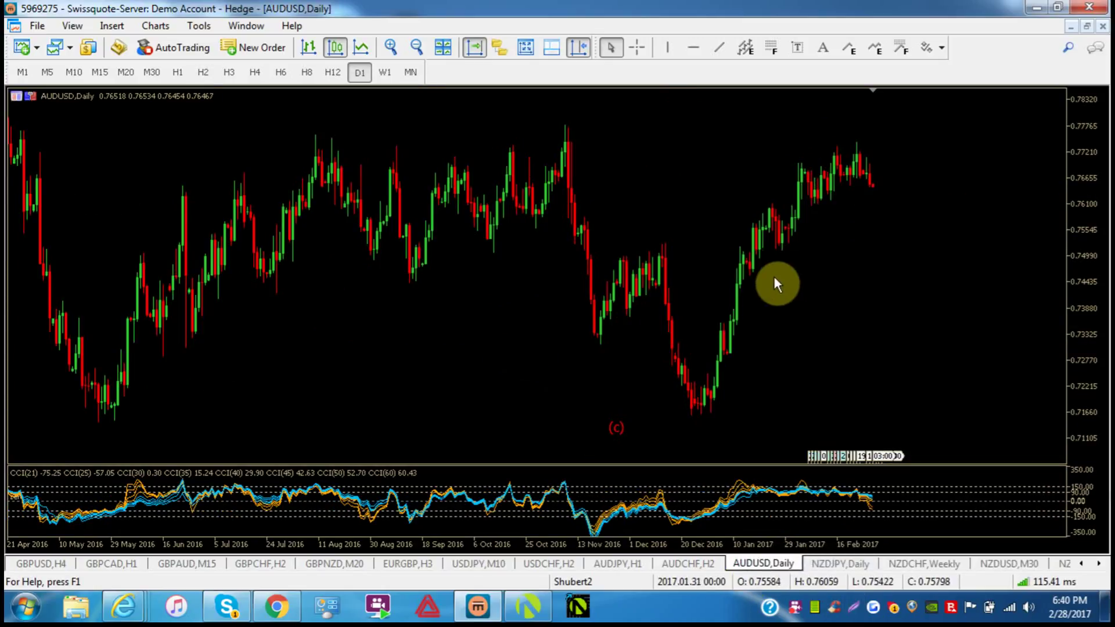
- Compare AUDUSD on the 6-hour, daily, 3-hour and 12-hour timeframes
{"action": "mouse_move", "coordinate": [714, 395]}
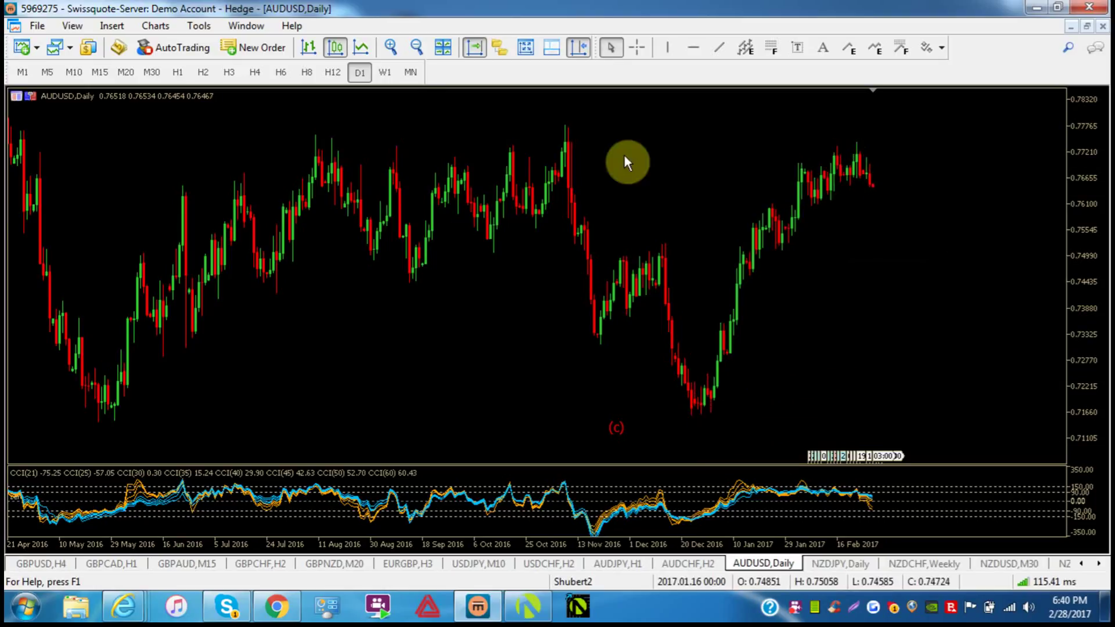
{"action": "left_click", "coordinate": [284, 74]}
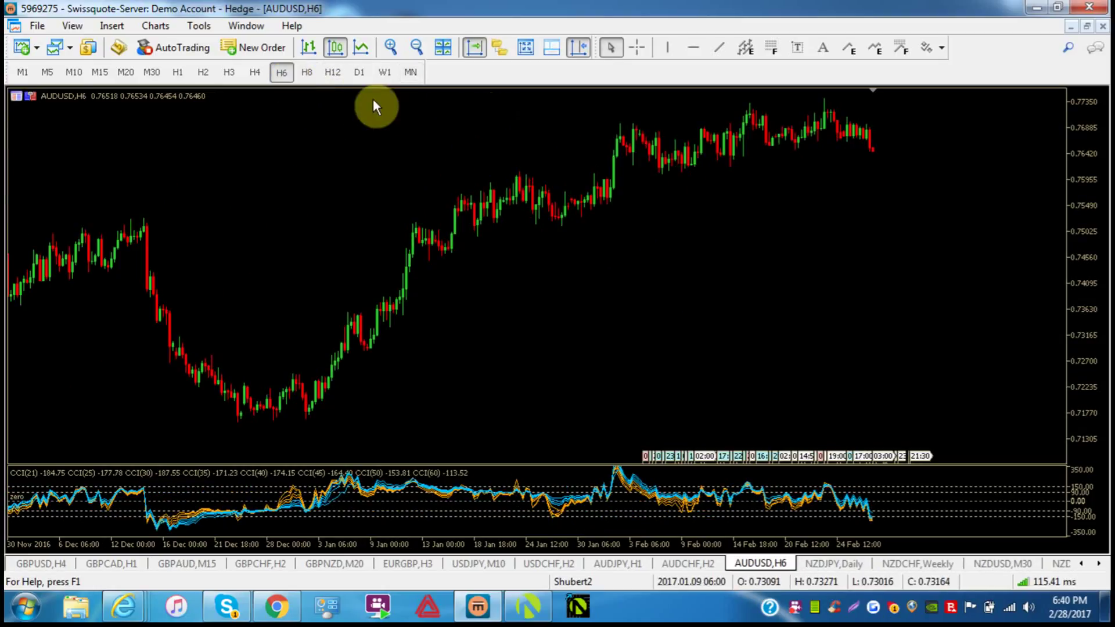
{"action": "left_click", "coordinate": [358, 74]}
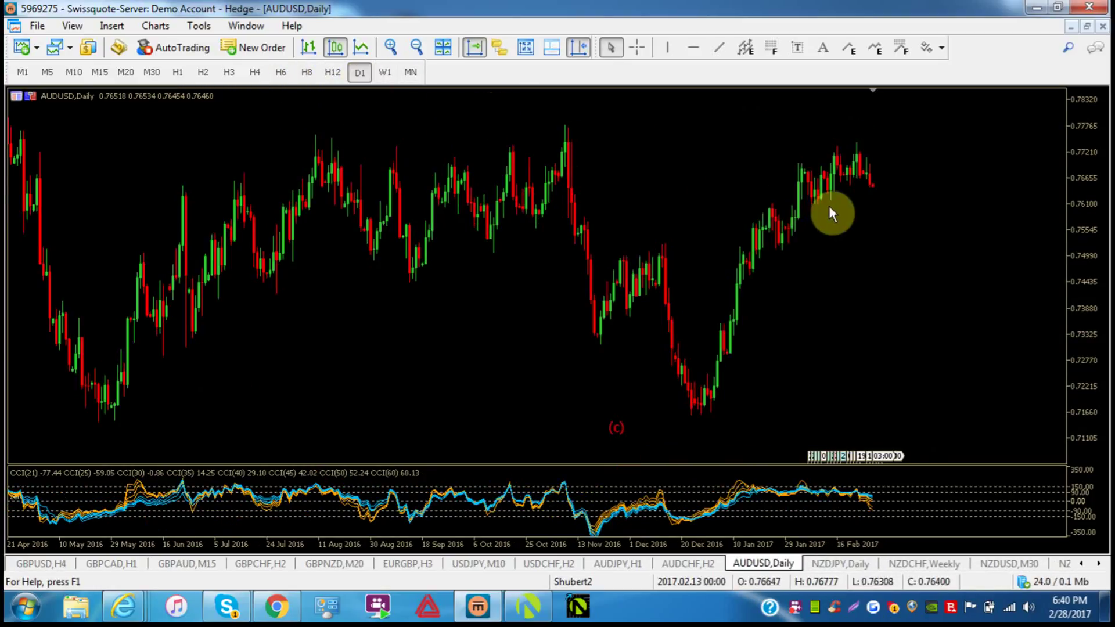
{"action": "mouse_move", "coordinate": [872, 200]}
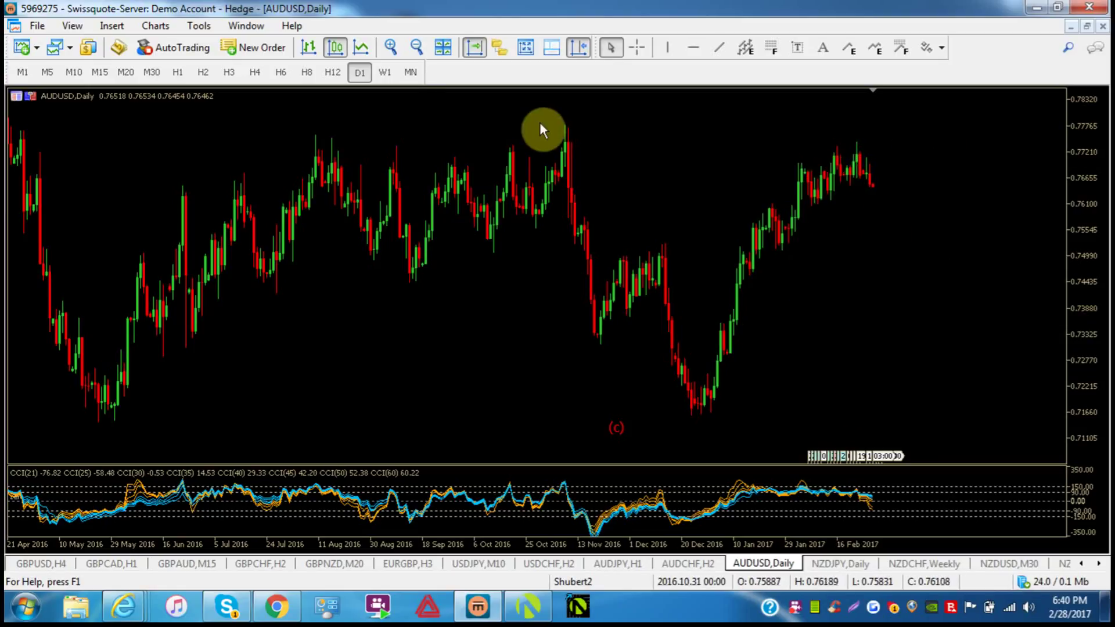
{"action": "left_click", "coordinate": [282, 72]}
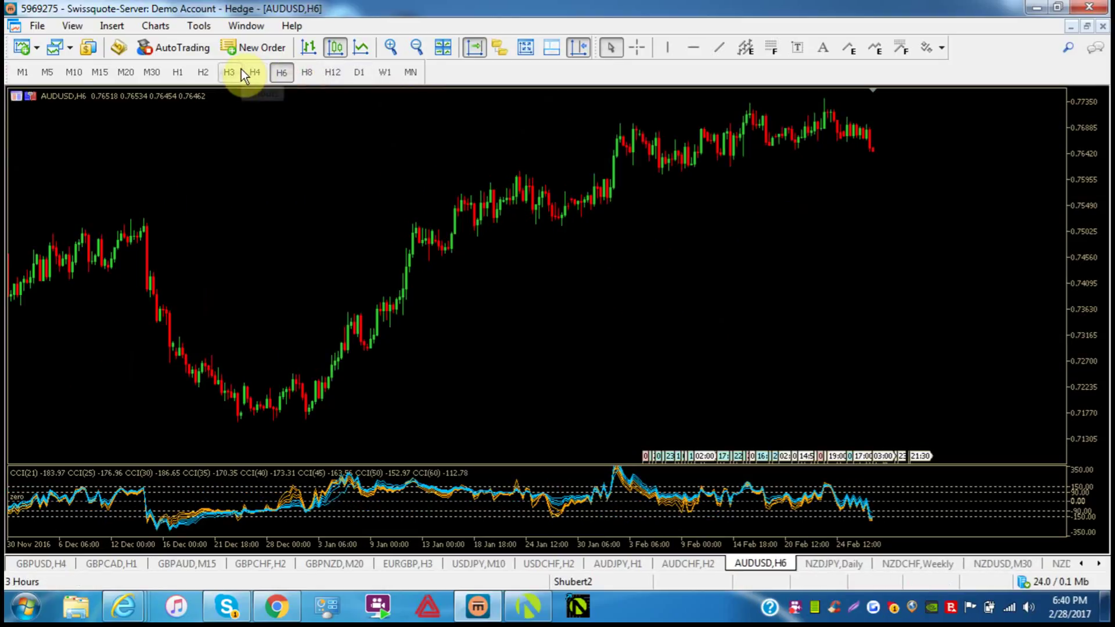
{"action": "left_click", "coordinate": [241, 69]}
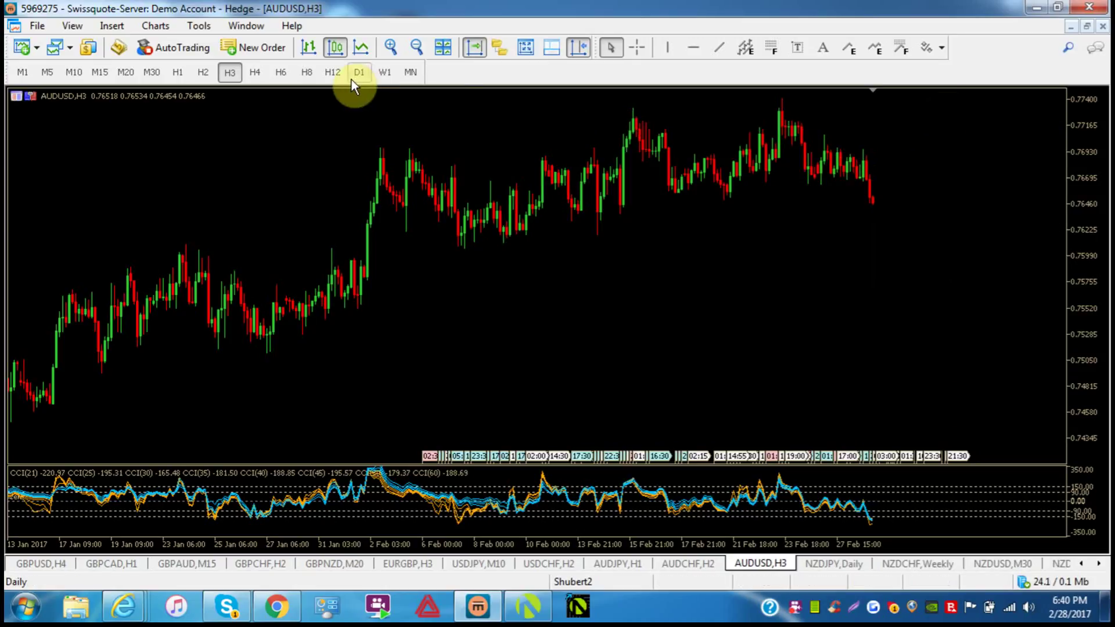
{"action": "left_click", "coordinate": [330, 69]}
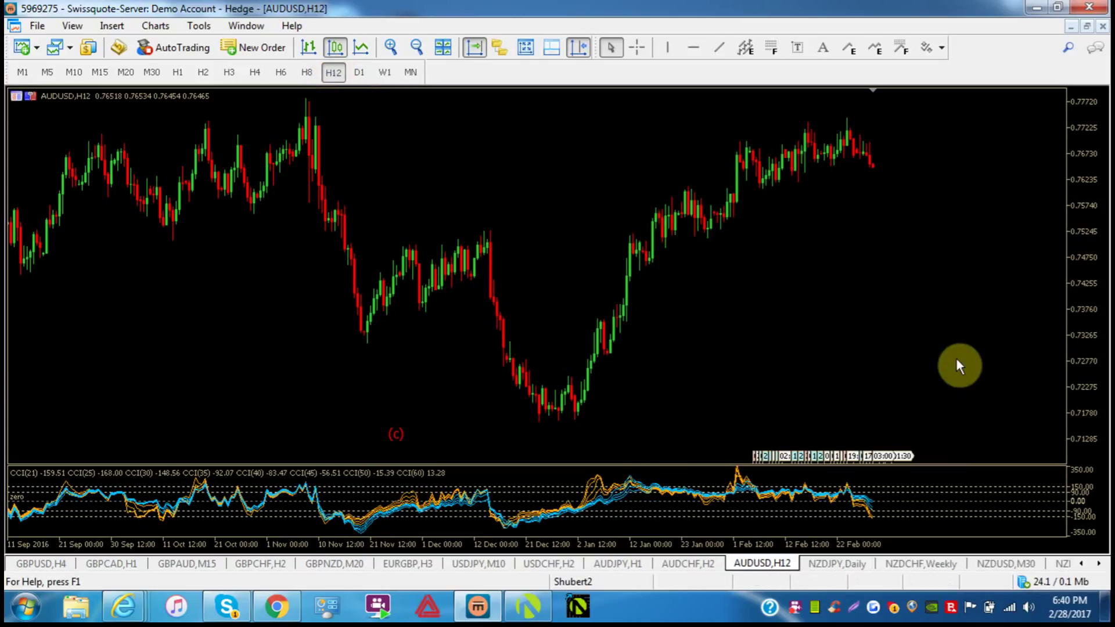
- Scroll the chart tabs right and bring up the EURAUD 12-hour chart
{"action": "left_click", "coordinate": [1101, 564]}
{"action": "left_click", "coordinate": [1101, 564]}
{"action": "left_click", "coordinate": [1100, 565]}
{"action": "left_click", "coordinate": [1100, 564]}
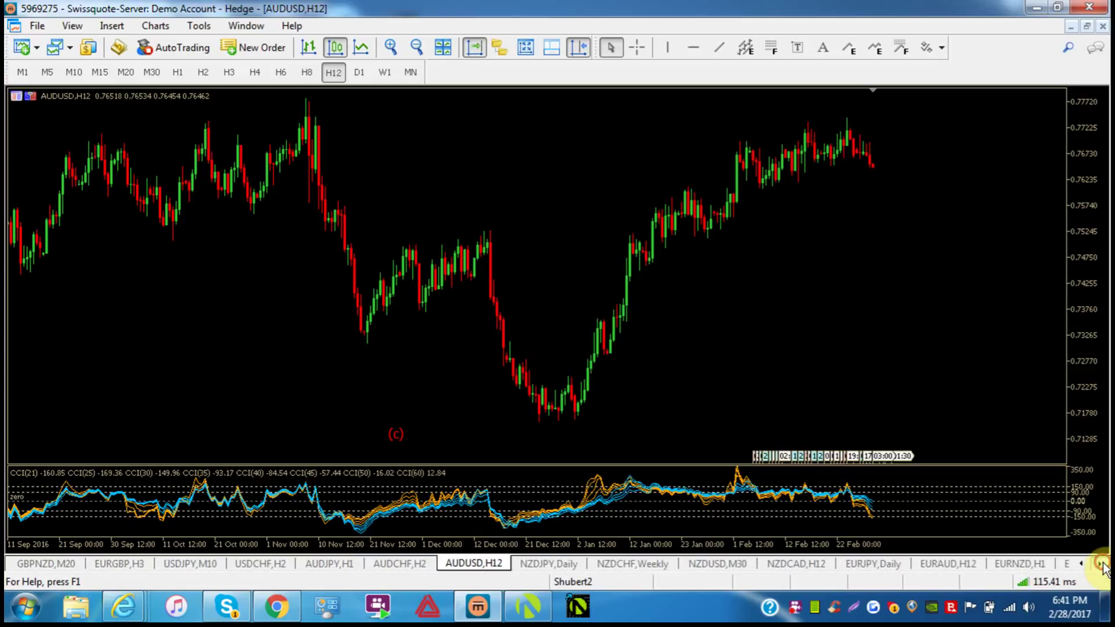
{"action": "left_click", "coordinate": [1101, 565]}
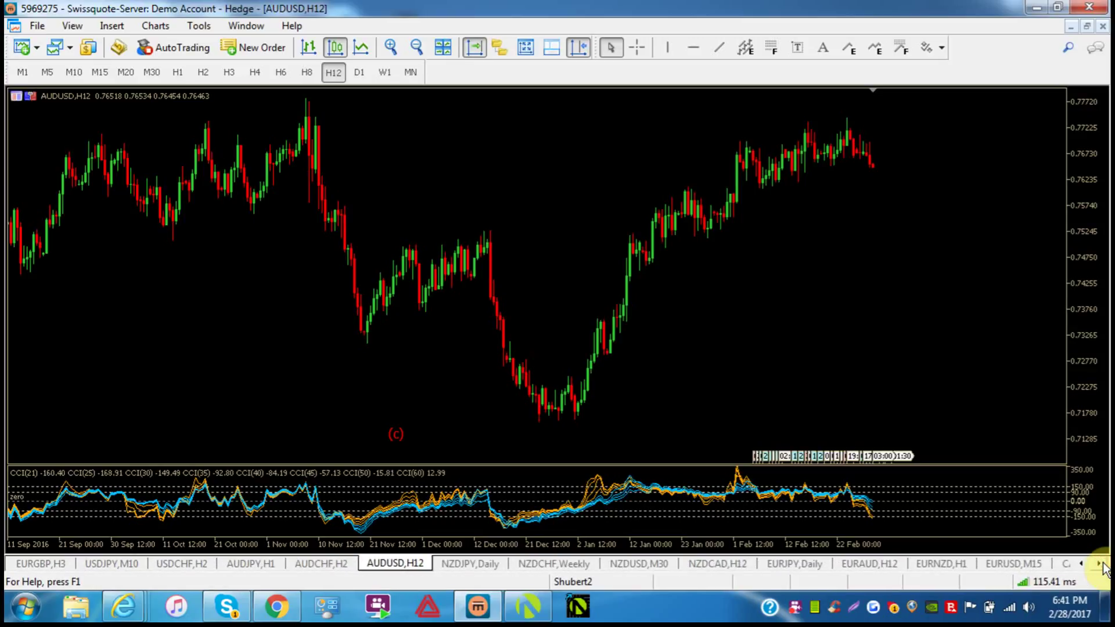
{"action": "left_click", "coordinate": [866, 564]}
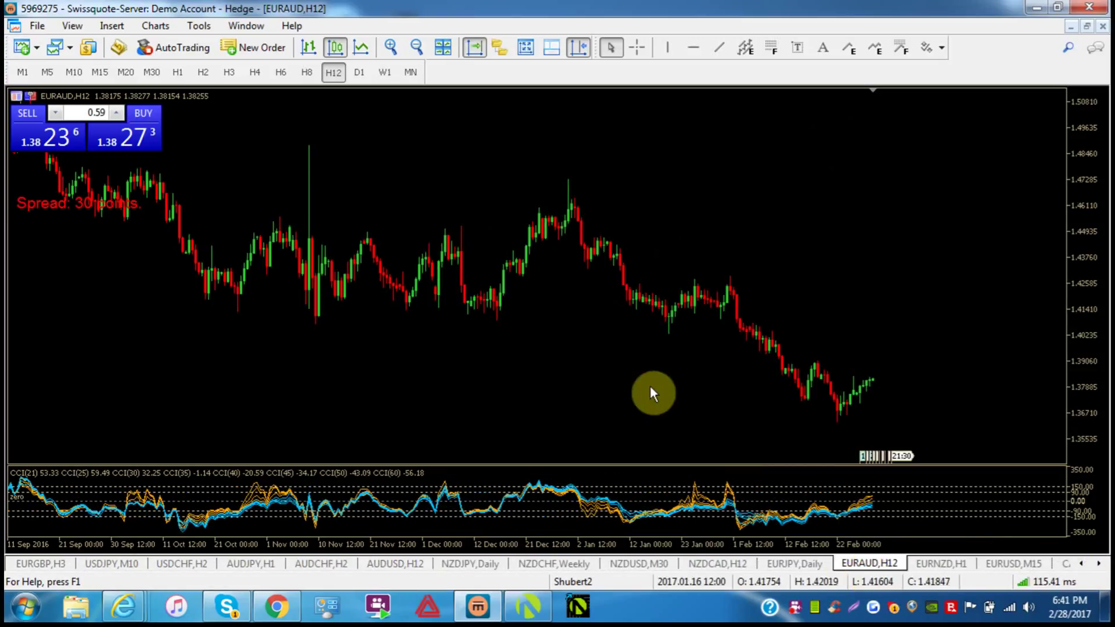
- View EURAUD on 4-hour and 2-hour, measuring the recent move in bars and points with the crosshair
{"action": "left_click", "coordinate": [250, 75]}
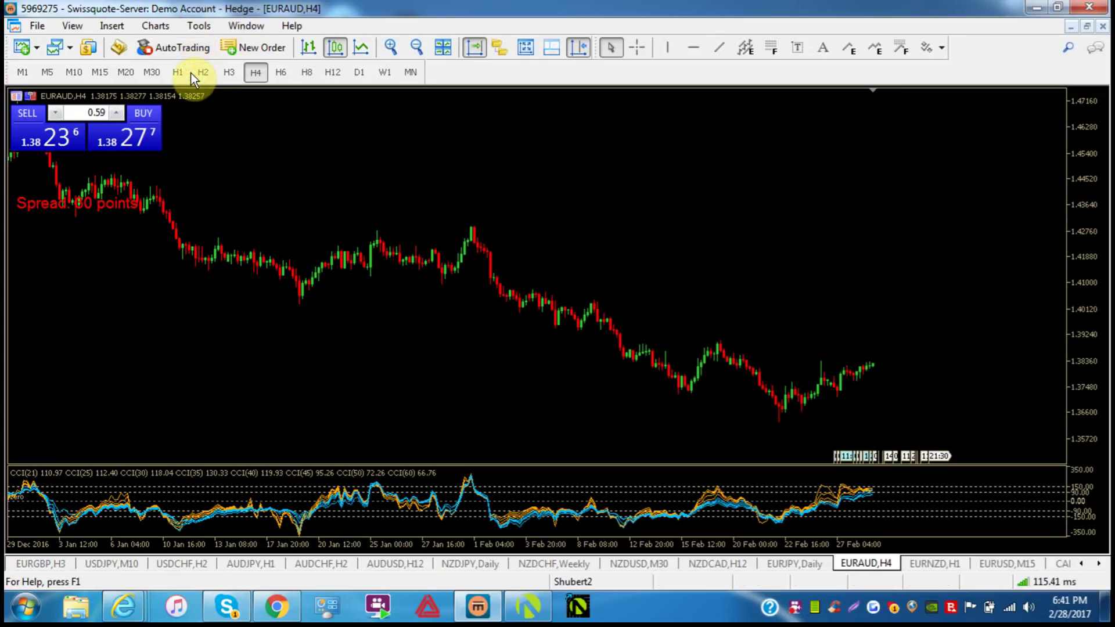
{"action": "left_click", "coordinate": [210, 72]}
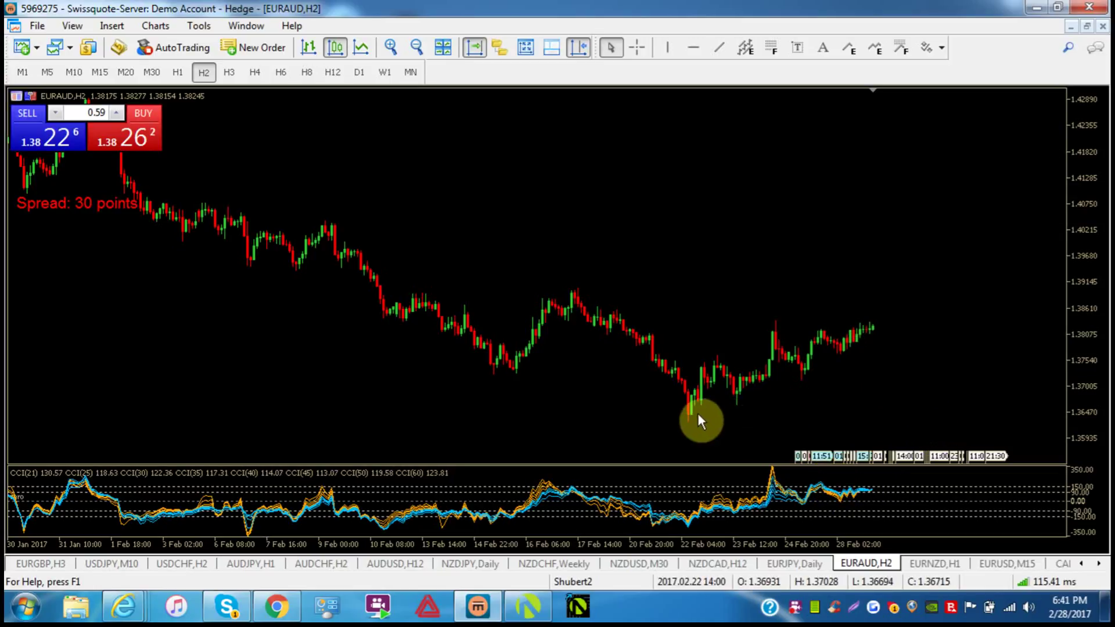
{"action": "left_click", "coordinate": [639, 47]}
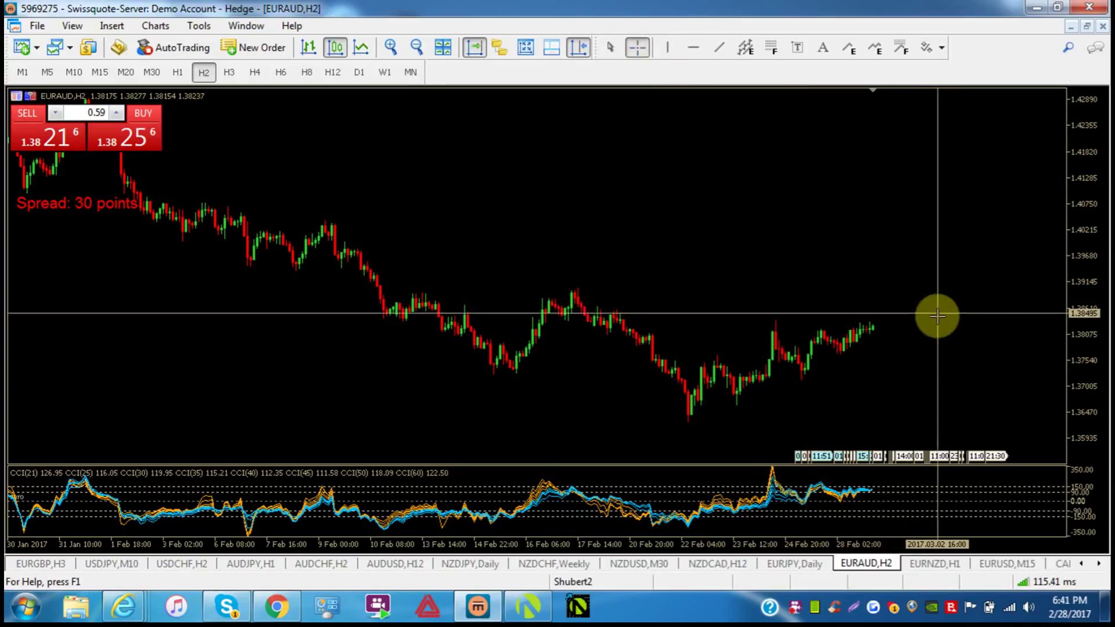
{"action": "left_click_drag", "start_coordinate": [924, 326], "coordinate": [749, 420]}
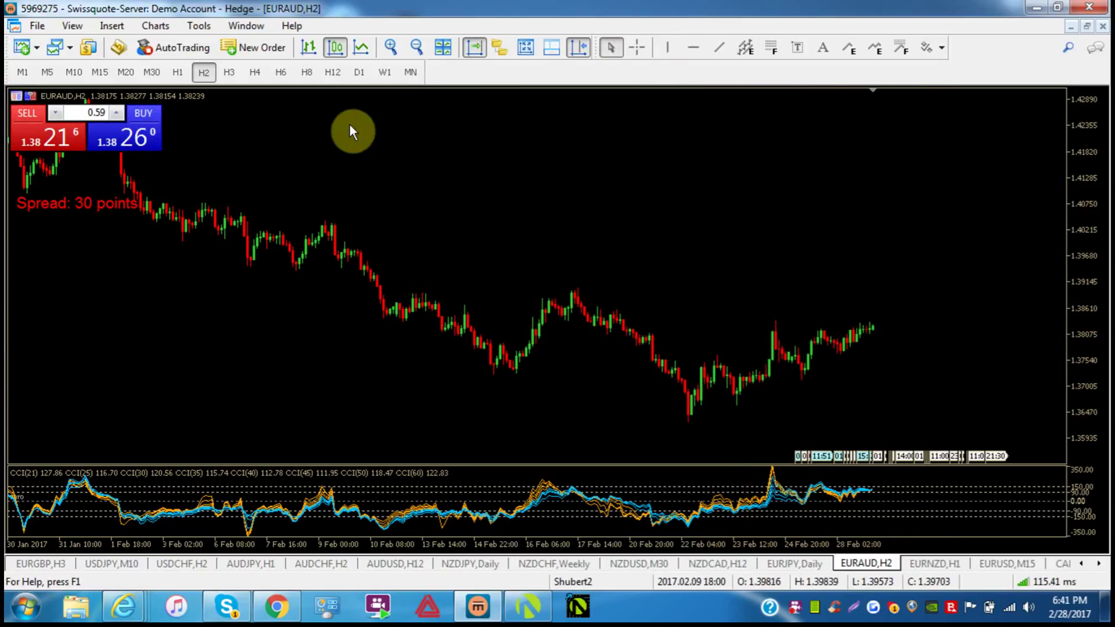
- Step EURAUD through daily, 8-hour, 4-hour and 3-hour views, then scroll the chart tabs toward AUDNZD
{"action": "left_click", "coordinate": [360, 72]}
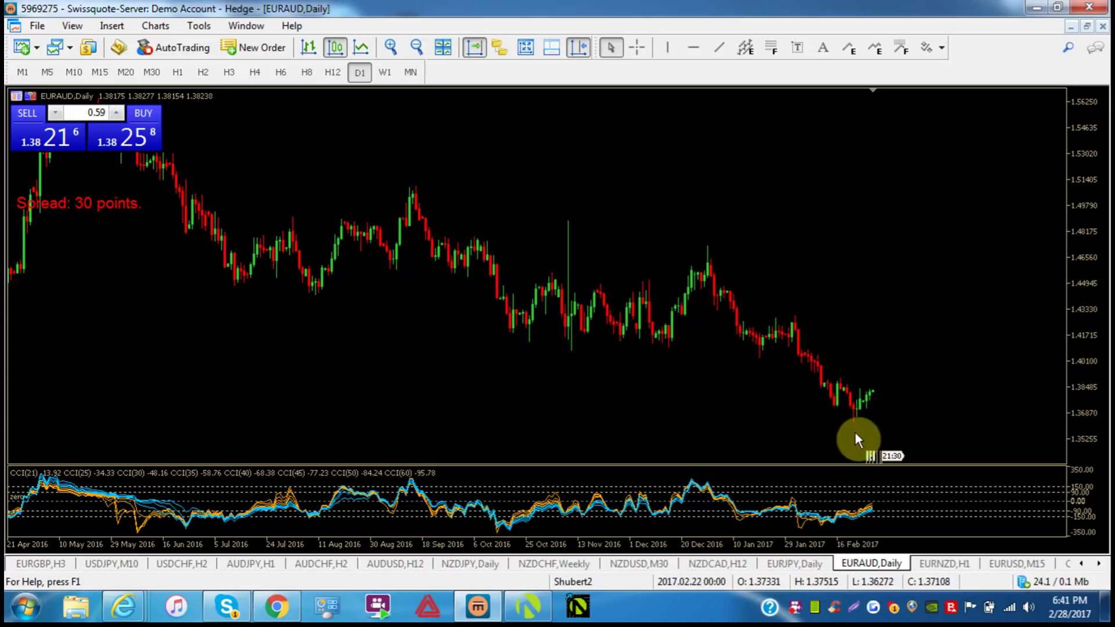
{"action": "left_click", "coordinate": [305, 72]}
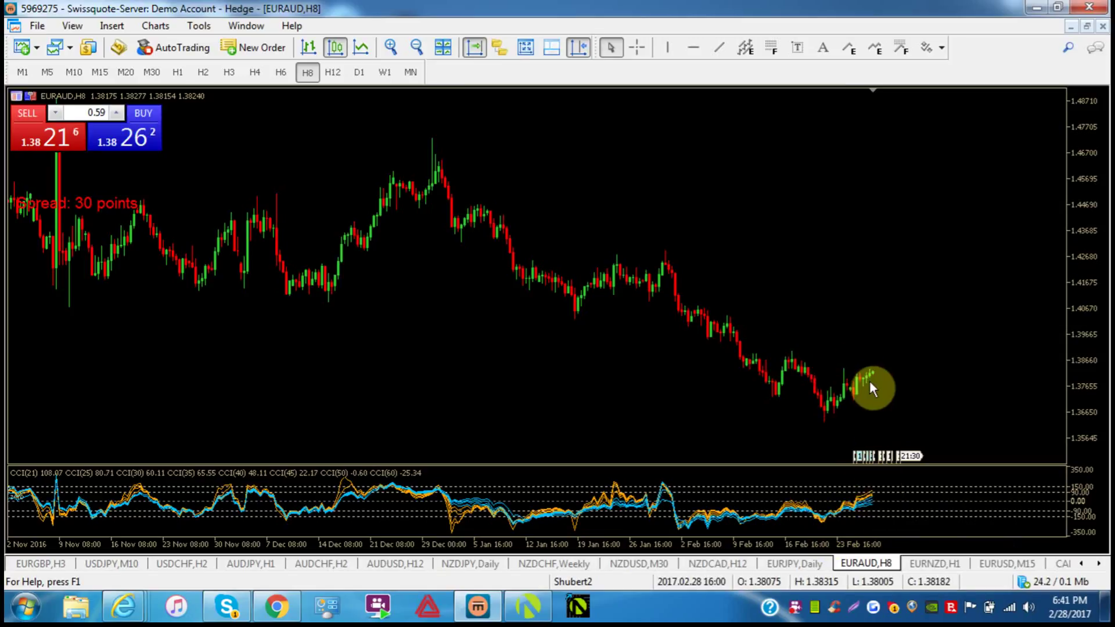
{"action": "left_click", "coordinate": [246, 68]}
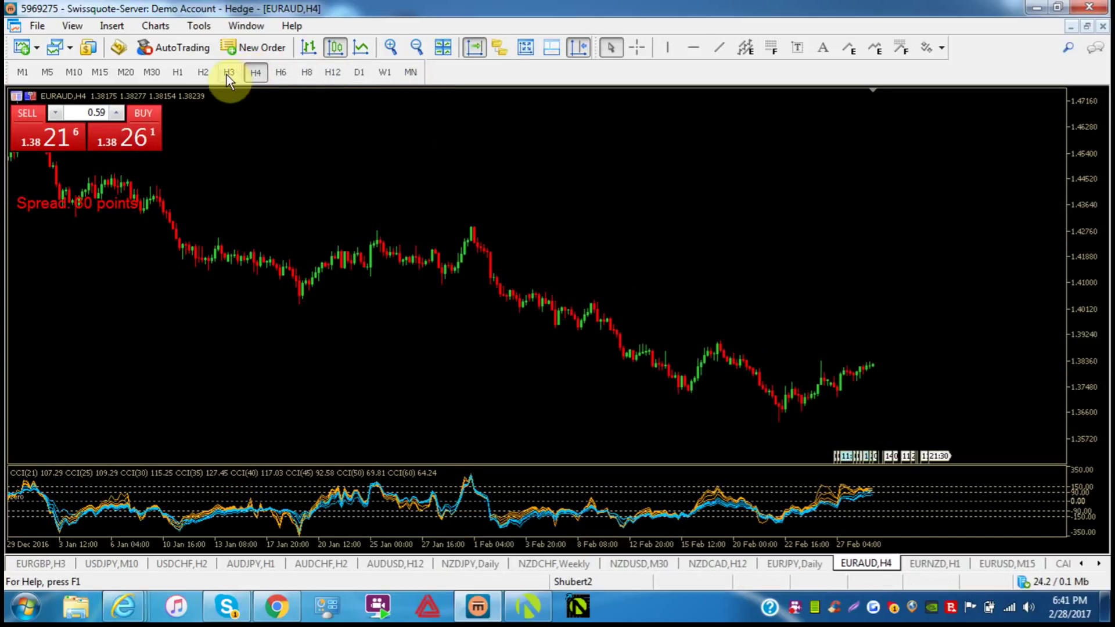
{"action": "left_click", "coordinate": [228, 73]}
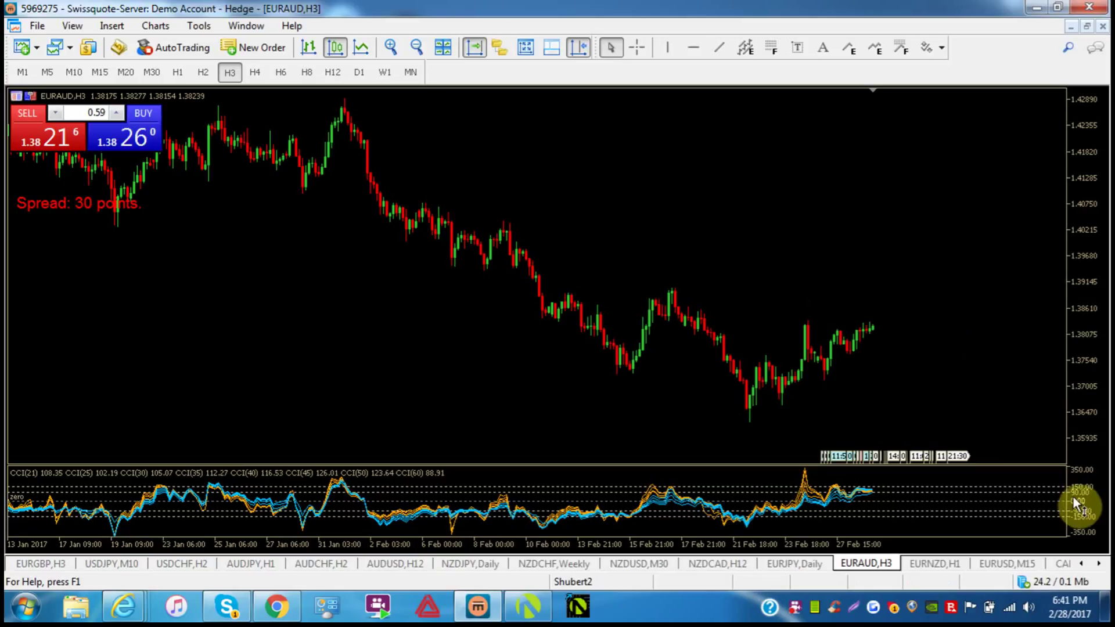
{"action": "left_click", "coordinate": [1098, 563]}
{"action": "left_click", "coordinate": [1099, 563]}
{"action": "left_click", "coordinate": [1099, 563]}
{"action": "left_click", "coordinate": [1099, 563]}
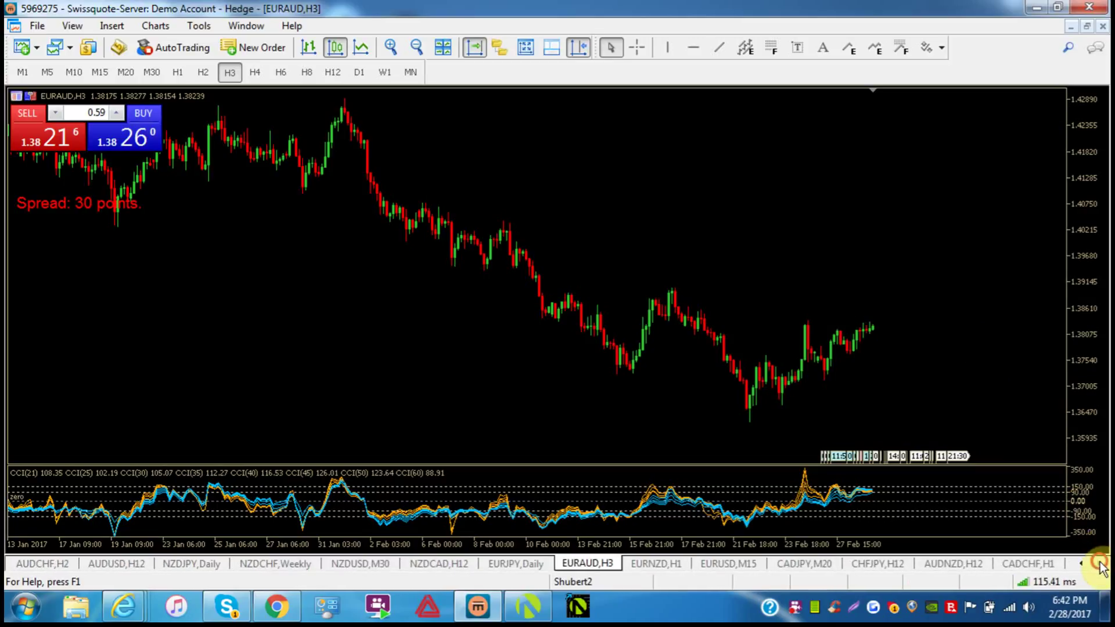
- On the AUDNZD H12 chart, place Elliott impulse labels (i)–(v) from the February low to the latest bars
{"action": "left_click", "coordinate": [958, 565]}
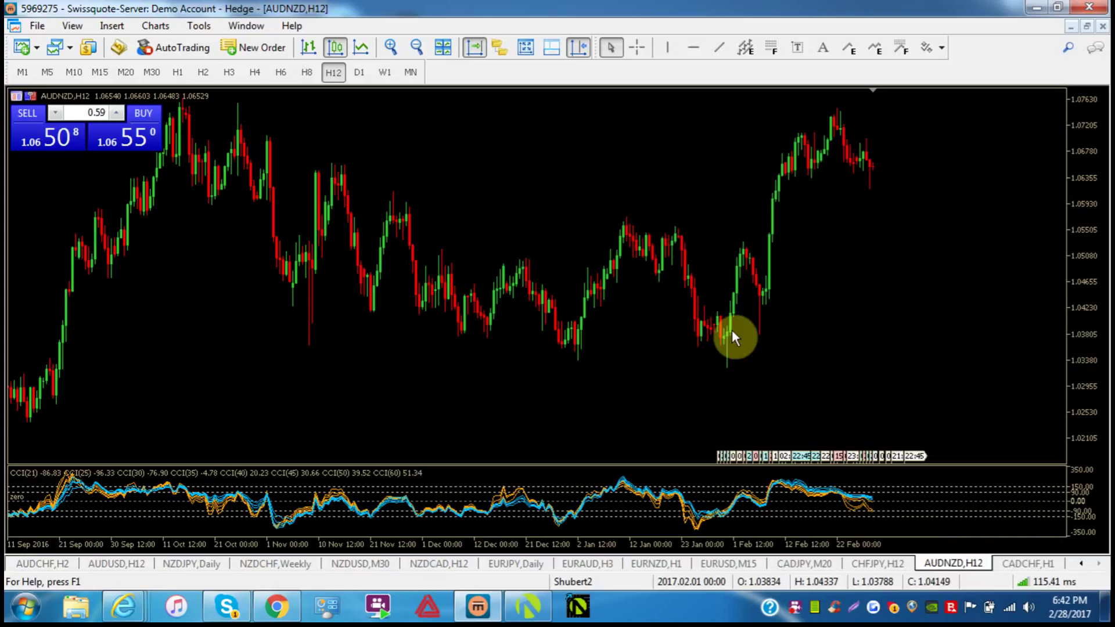
{"action": "left_click", "coordinate": [875, 48]}
{"action": "left_click", "coordinate": [717, 371]}
{"action": "left_click", "coordinate": [736, 238]}
{"action": "left_click", "coordinate": [762, 328]}
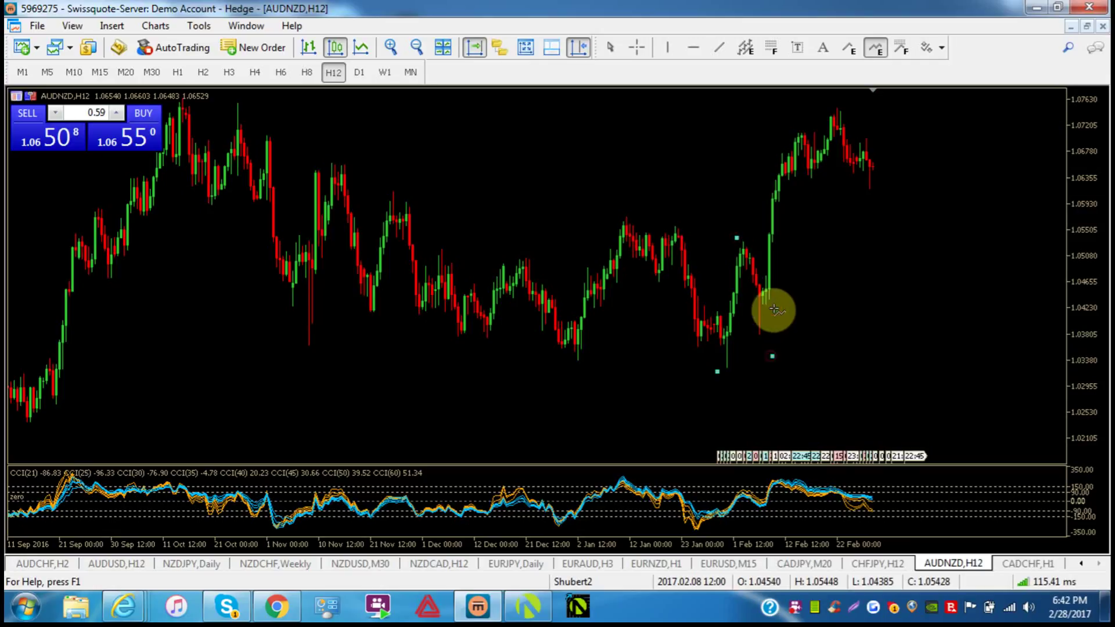
{"action": "left_click", "coordinate": [823, 111]}
{"action": "left_click", "coordinate": [879, 186]}
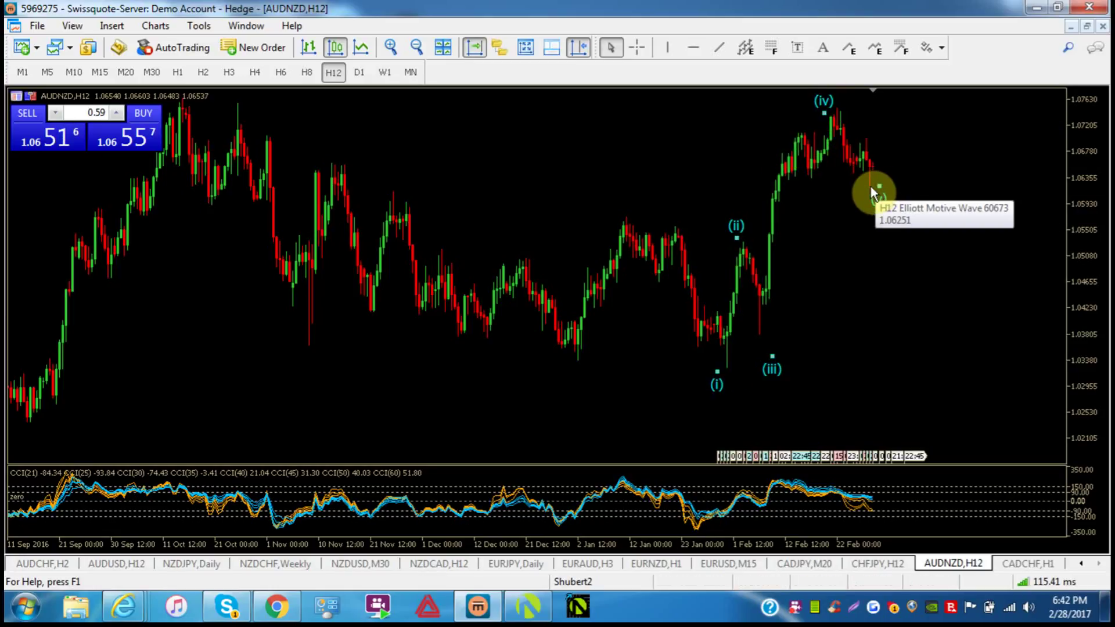
{"action": "left_click", "coordinate": [286, 74]}
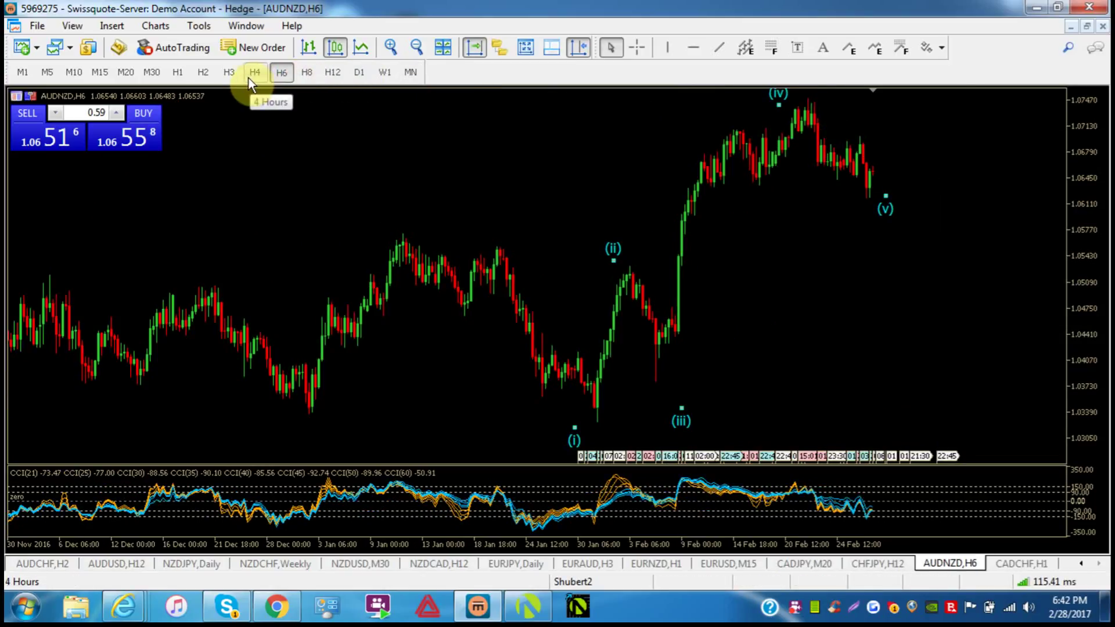
- Check the AUDNZD wave labels on daily, 8-hour, 3-hour, 1-hour and 6-hour views, ending on 4-hour
{"action": "mouse_move", "coordinate": [758, 183]}
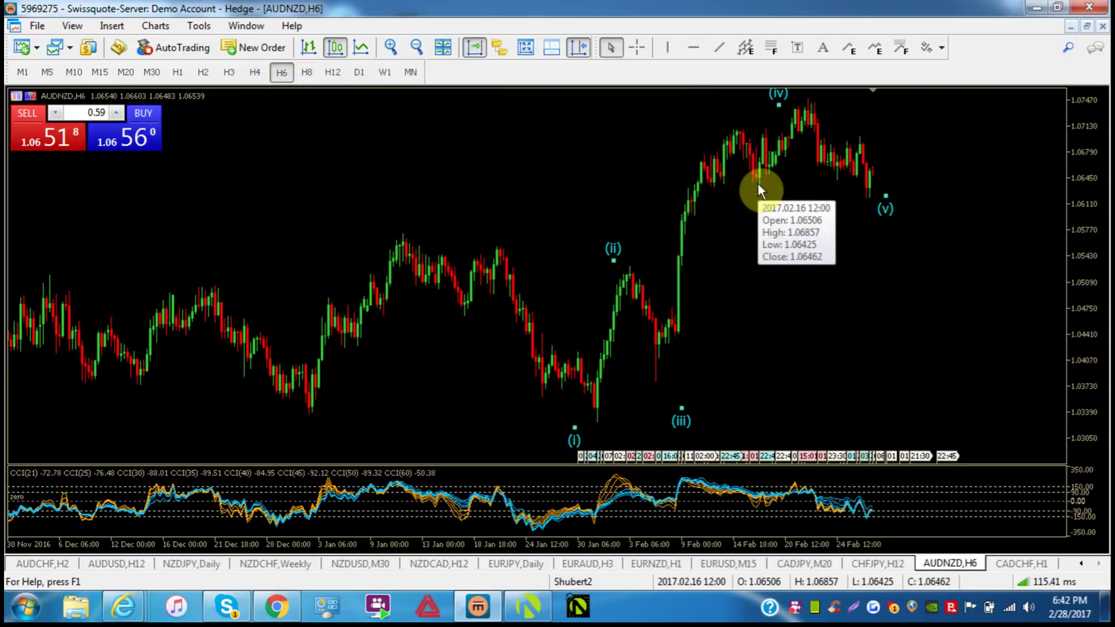
{"action": "left_click", "coordinate": [361, 72]}
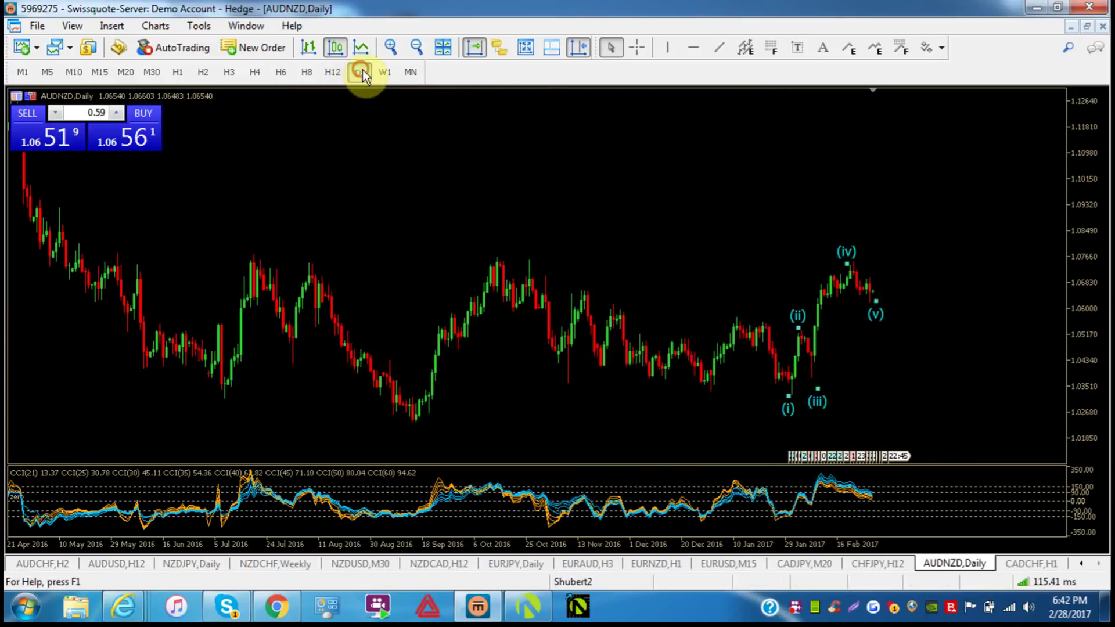
{"action": "left_click", "coordinate": [305, 73]}
{"action": "left_click", "coordinate": [228, 72]}
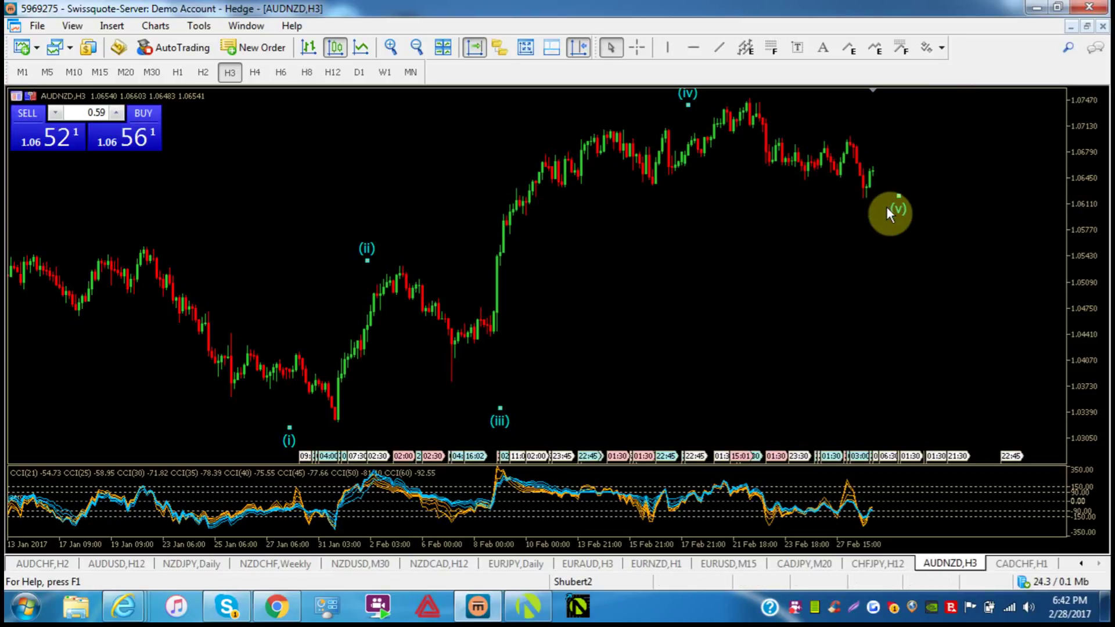
{"action": "mouse_move", "coordinate": [871, 171]}
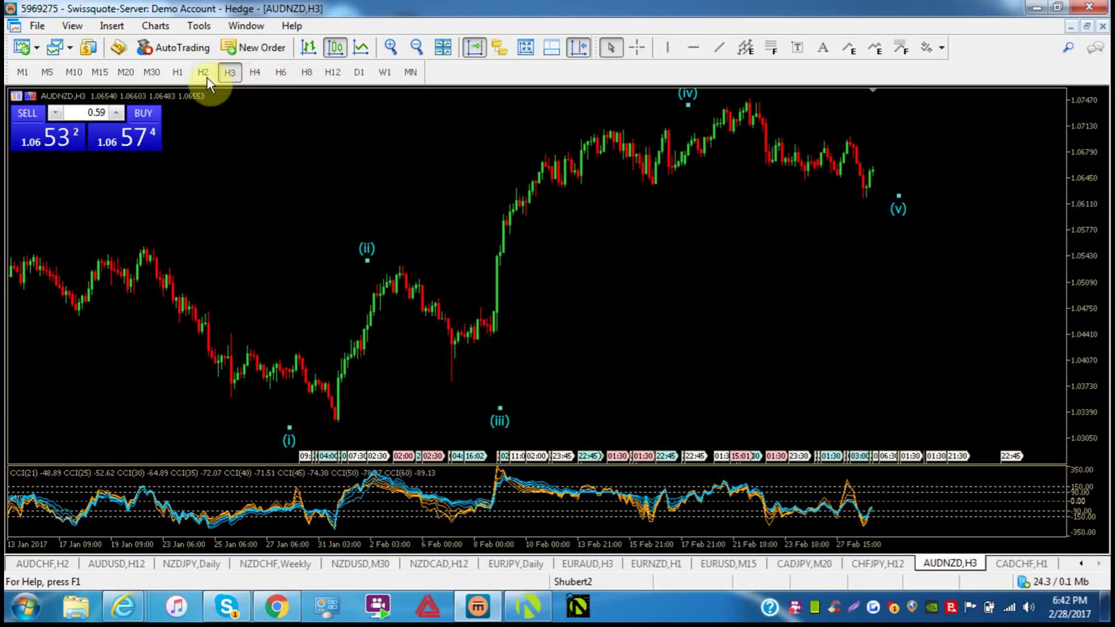
{"action": "left_click", "coordinate": [176, 74]}
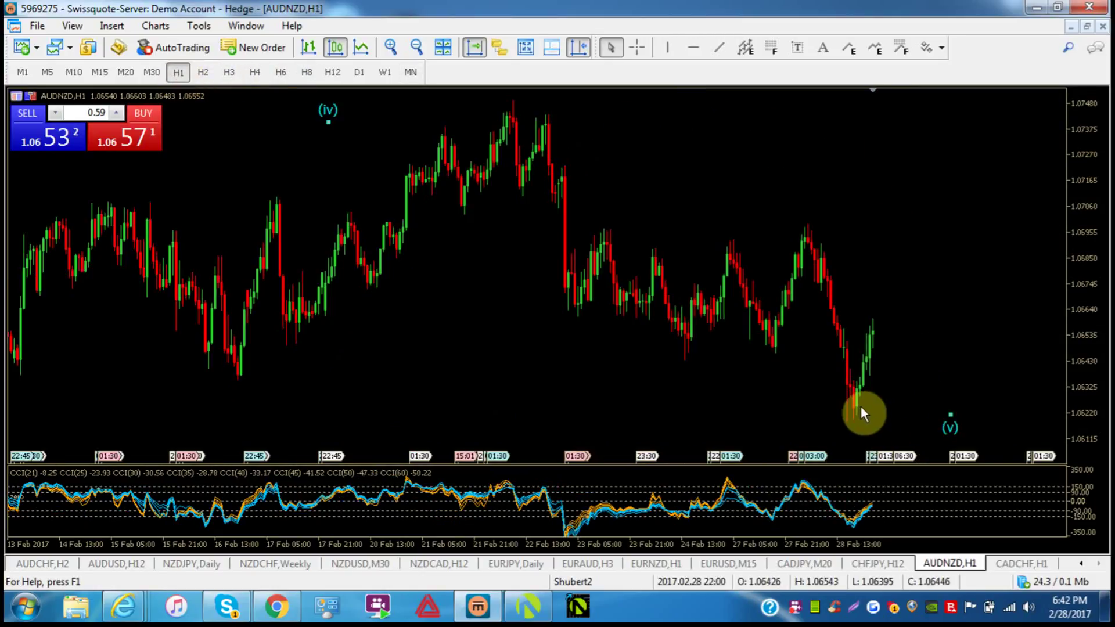
{"action": "mouse_move", "coordinate": [873, 334]}
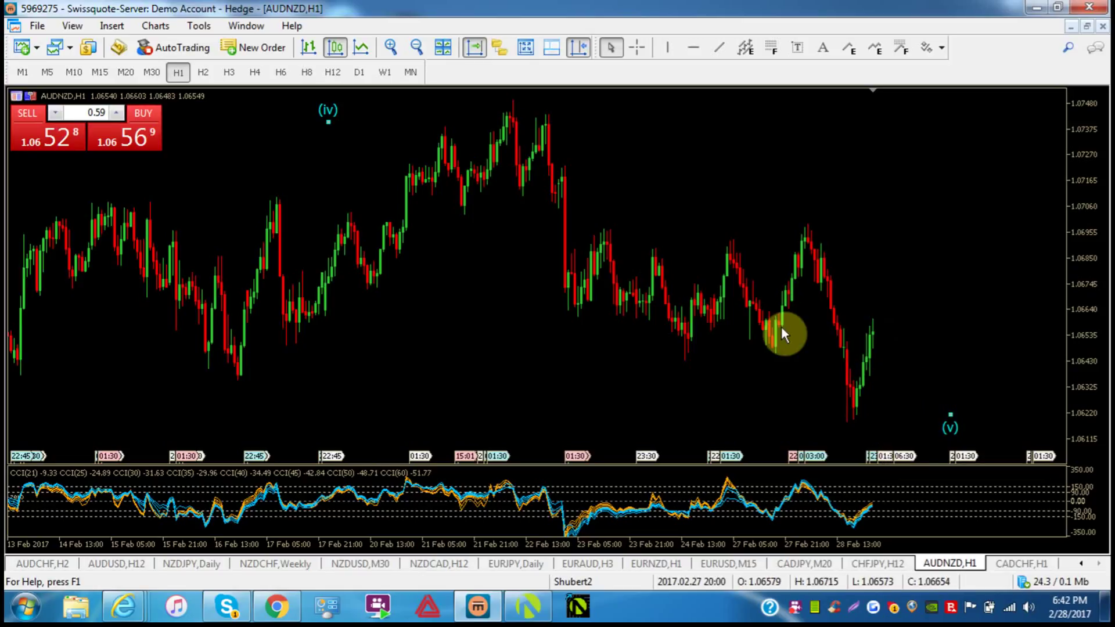
{"action": "left_click", "coordinate": [279, 74]}
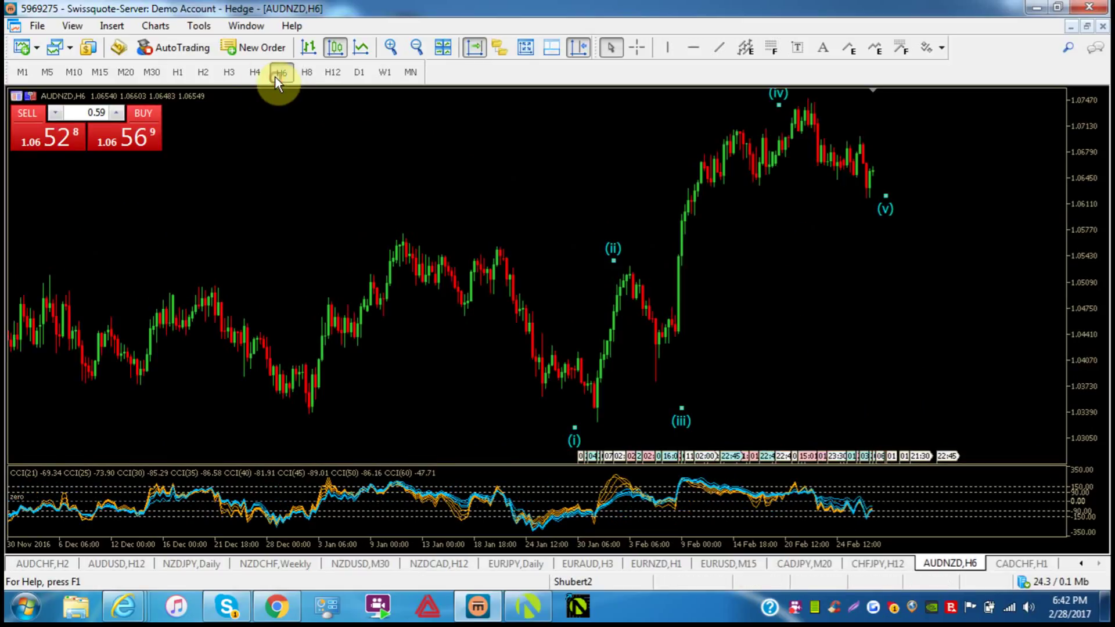
{"action": "left_click", "coordinate": [248, 74]}
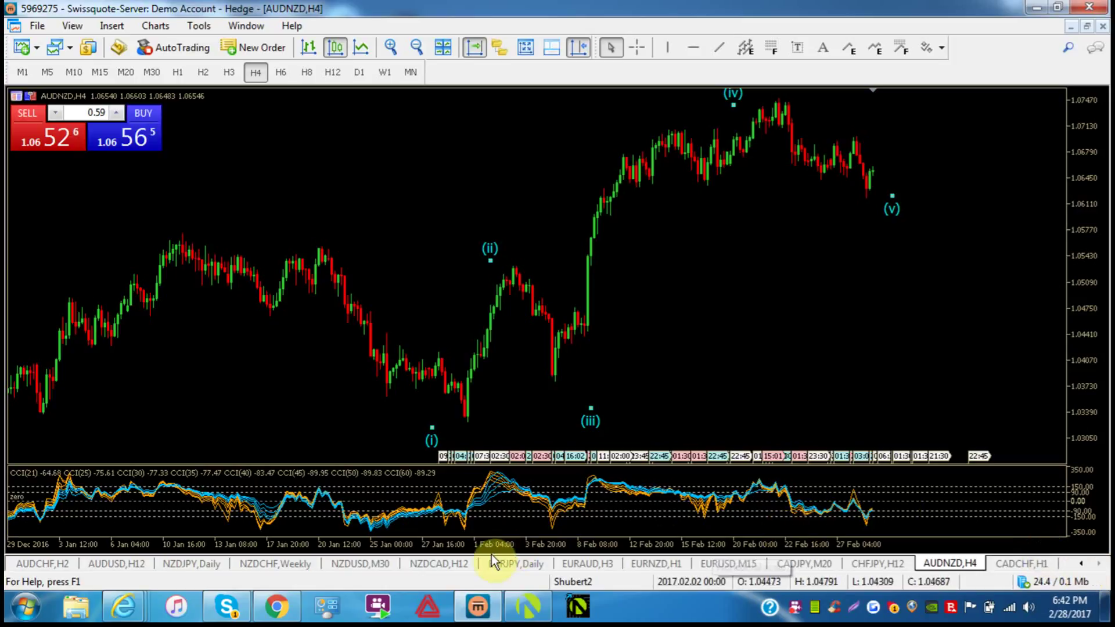
- Check NZDCHF on 2-hour, leave it on daily, then return to the AUDNZD H4 chart
{"action": "left_click", "coordinate": [273, 567]}
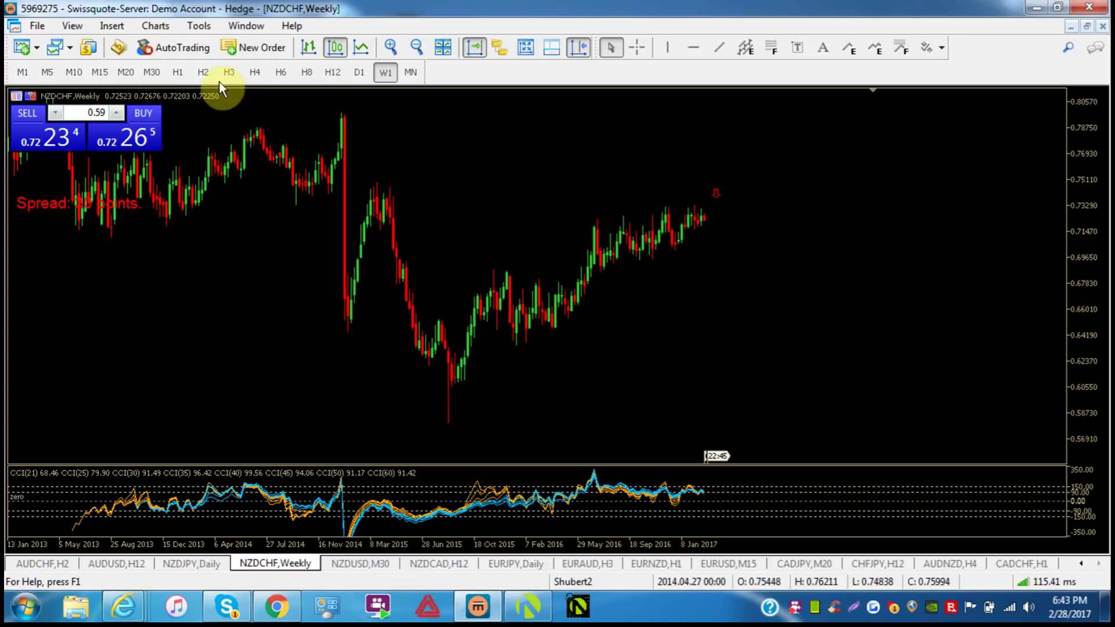
{"action": "left_click", "coordinate": [205, 74]}
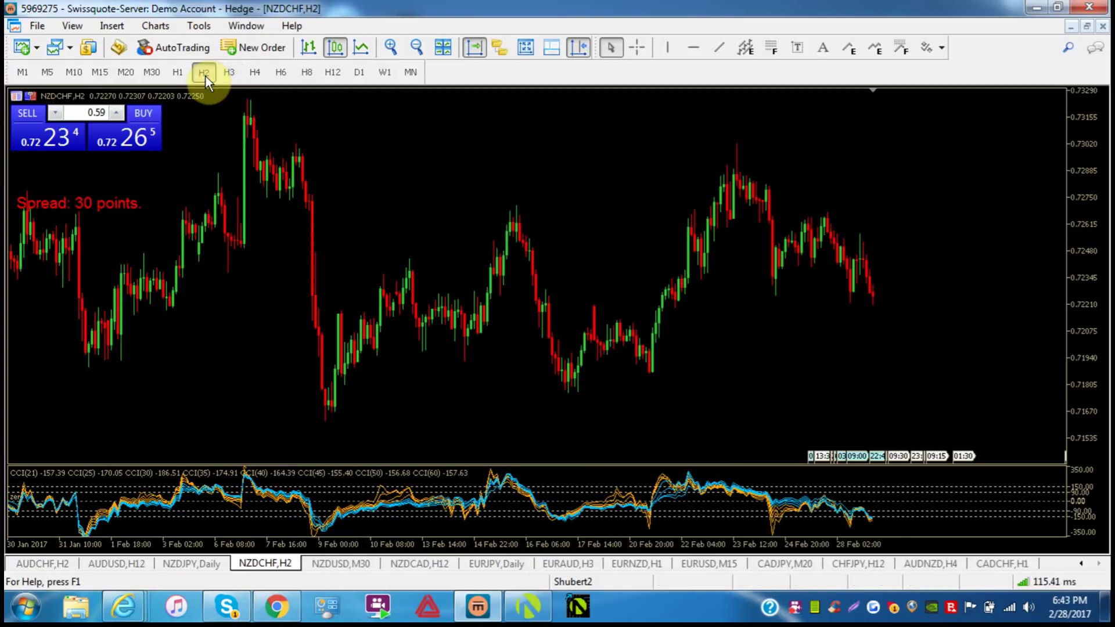
{"action": "left_click", "coordinate": [357, 74]}
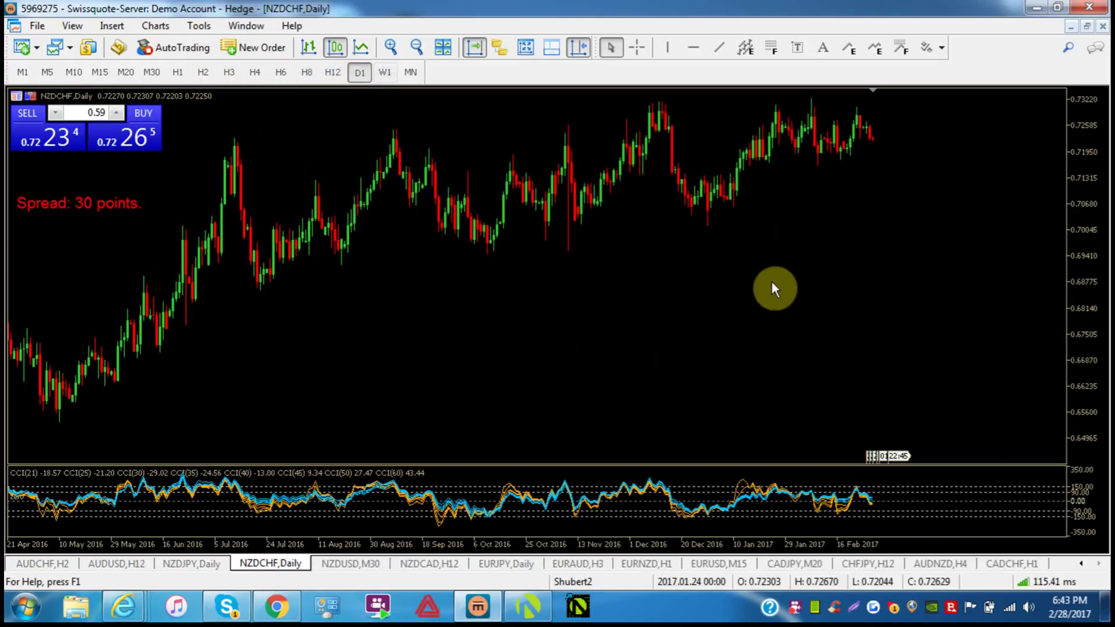
{"action": "left_click", "coordinate": [943, 564]}
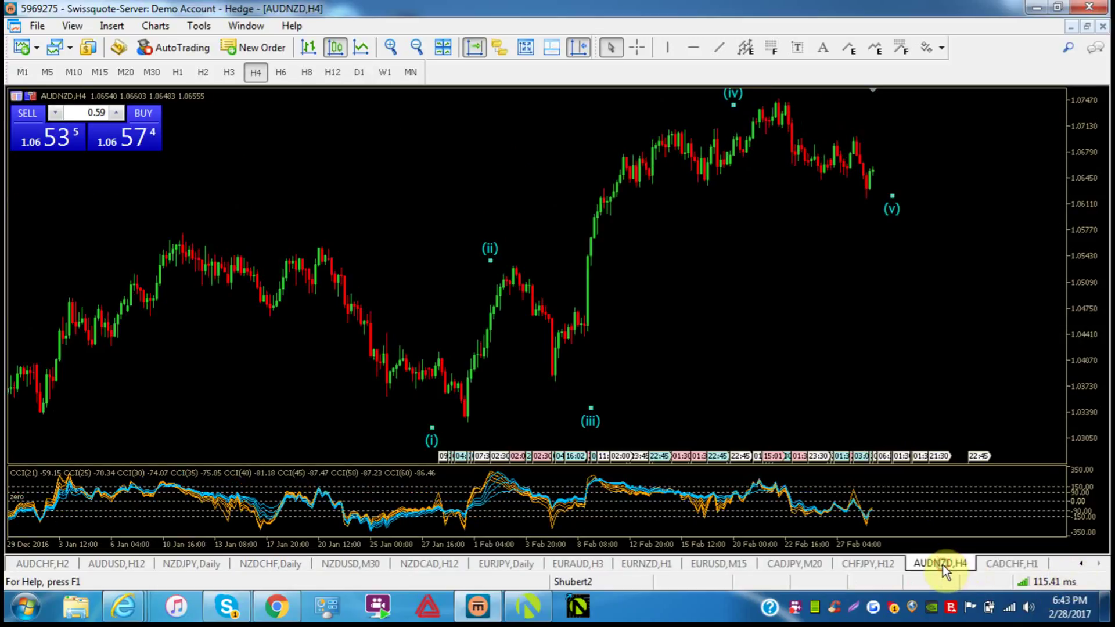